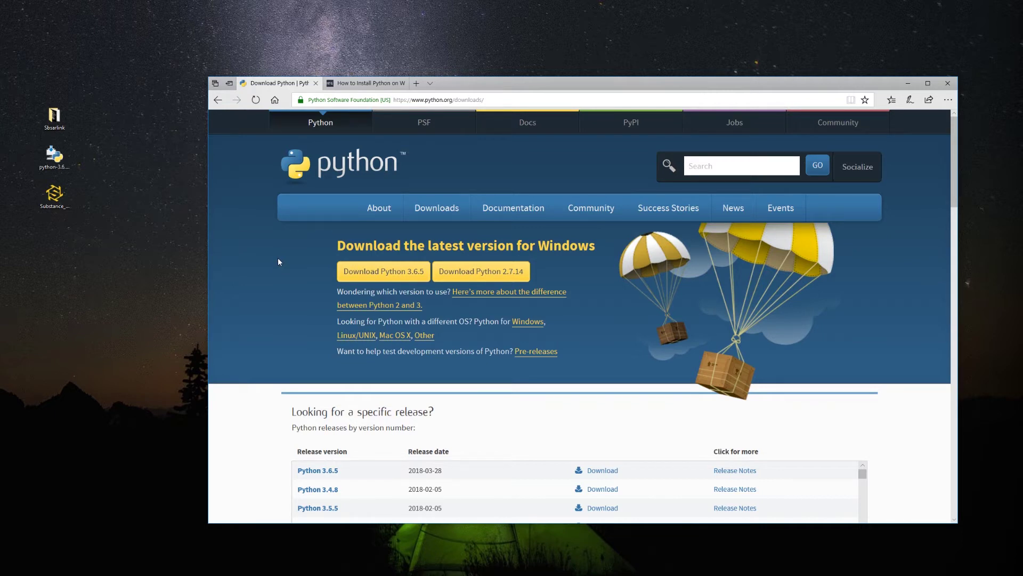
Step: Launch the python-3.6.5 installer to confirm it is set up, then go to the Allegorithmic My Licenses page
double_click(58, 156)
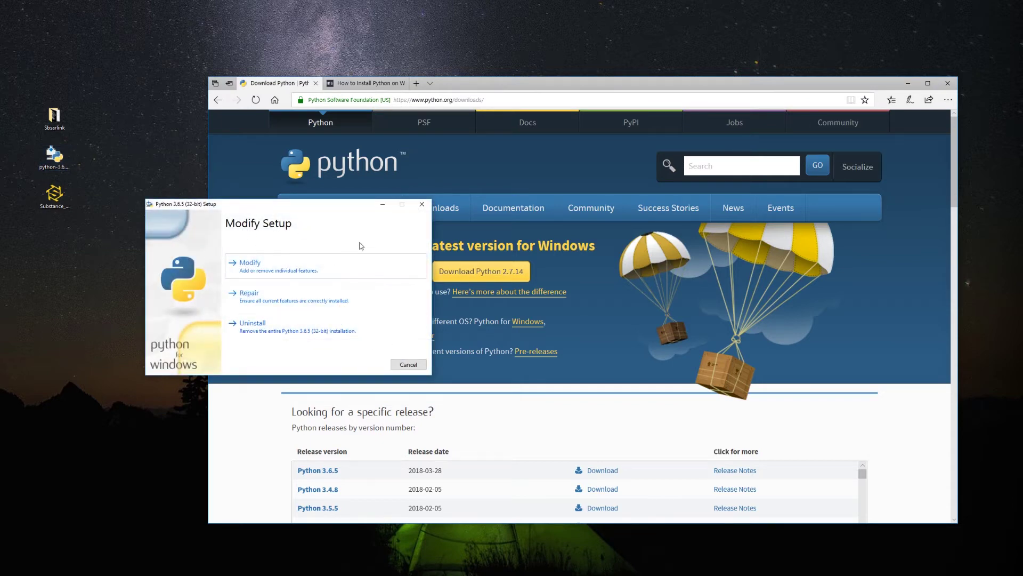
left_click(368, 84)
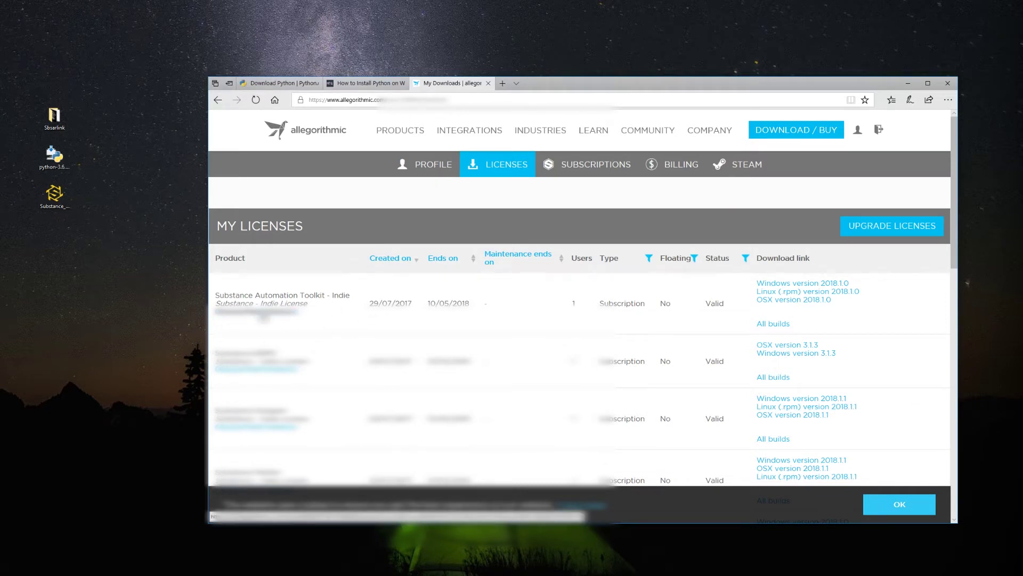
Step: Launch the Substance Automation Toolkit installer and quit its setup without installing
double_click(54, 194)
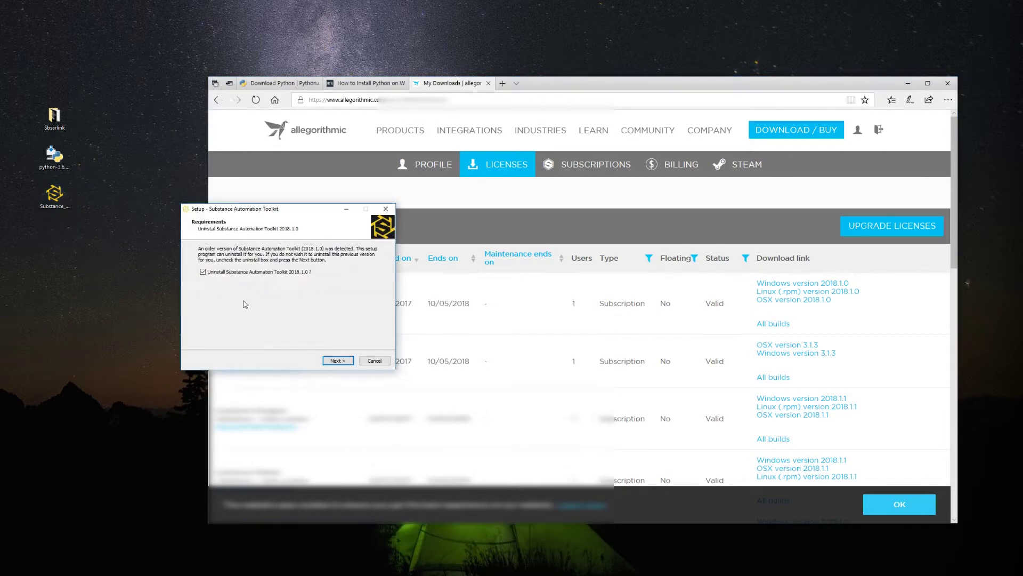
left_click(375, 361)
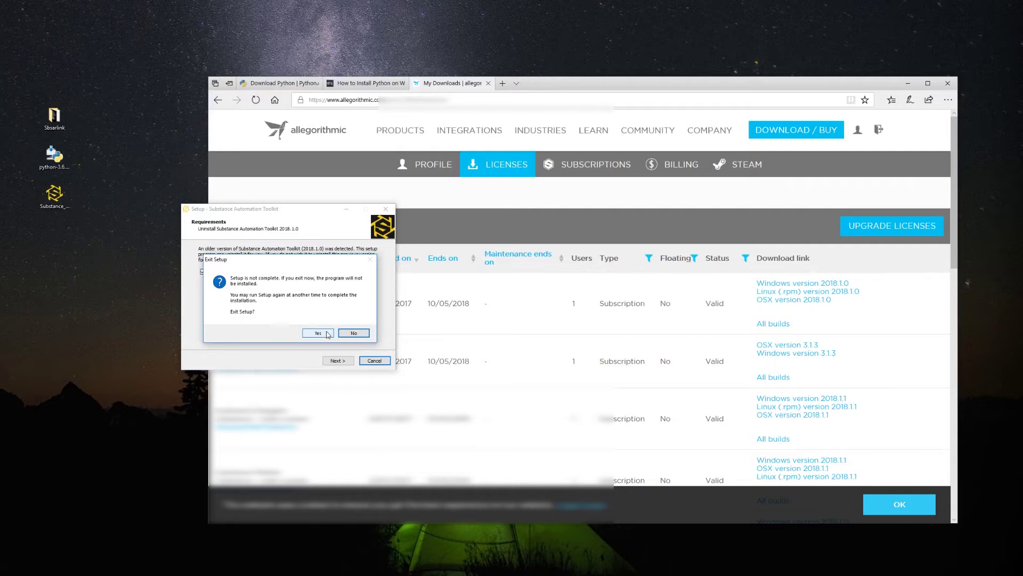
left_click(327, 333)
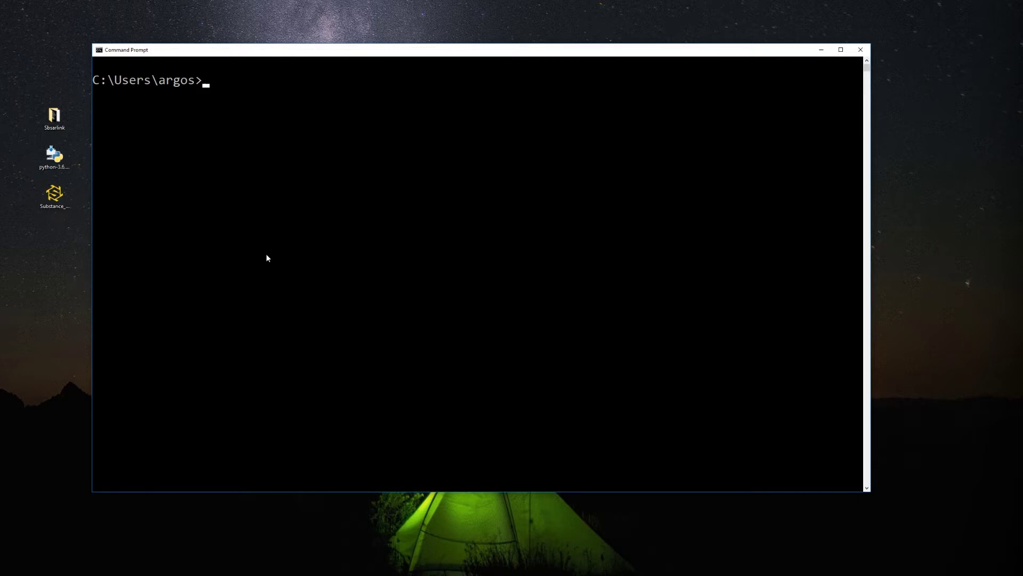
Step: Check pip --version (pip 9.0.3 for Python 3.6), then start a new command with sudo
type("pip --version")
key("Return")
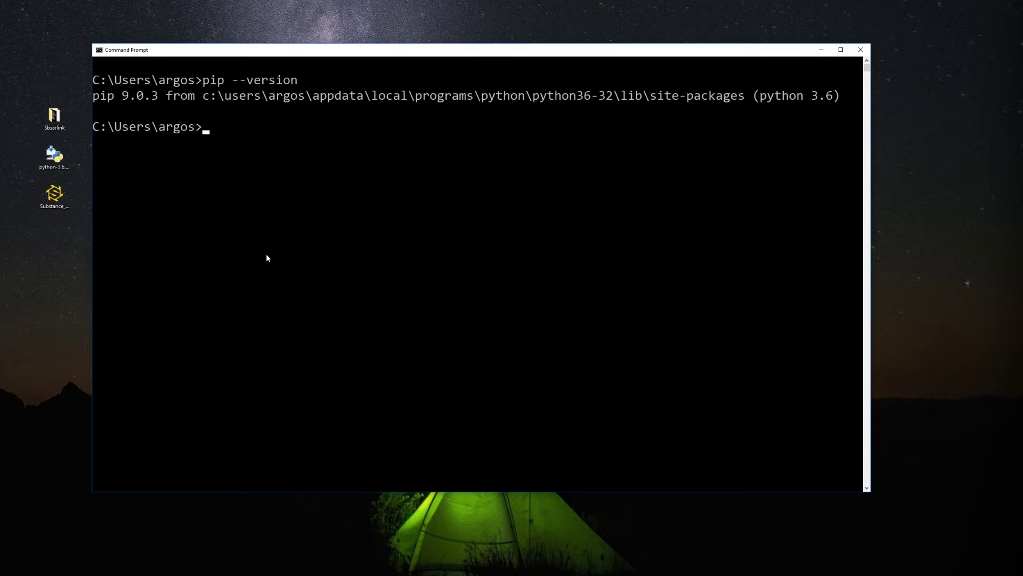
type("easy_install pip")
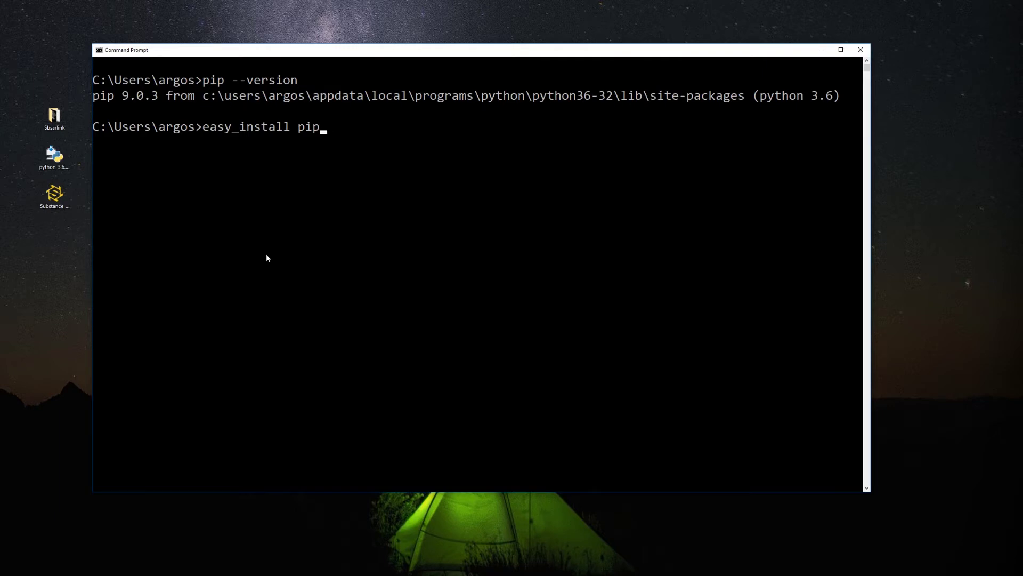
key("Left")
key("Left")
key("Left")
key("Left")
key("Left")
key("Left")
key("Left")
key("Left")
key("Left")
key("Left")
key("Left")
key("Home")
type("sudo")
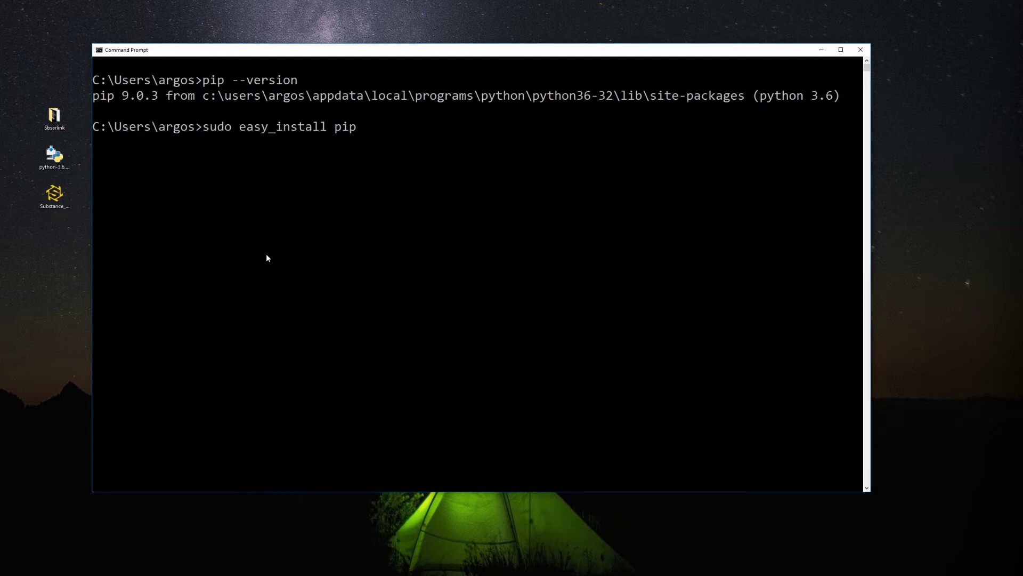
key("Delete")
key("Delete")
key("Delete")
key("Delete")
key("Delete")
key("Delete")
key("Delete")
key("Delete")
key("Delete")
key("Delete")
key("Delete")
key("Delete")
key("Delete")
key("Delete")
key("Delete")
key("Delete")
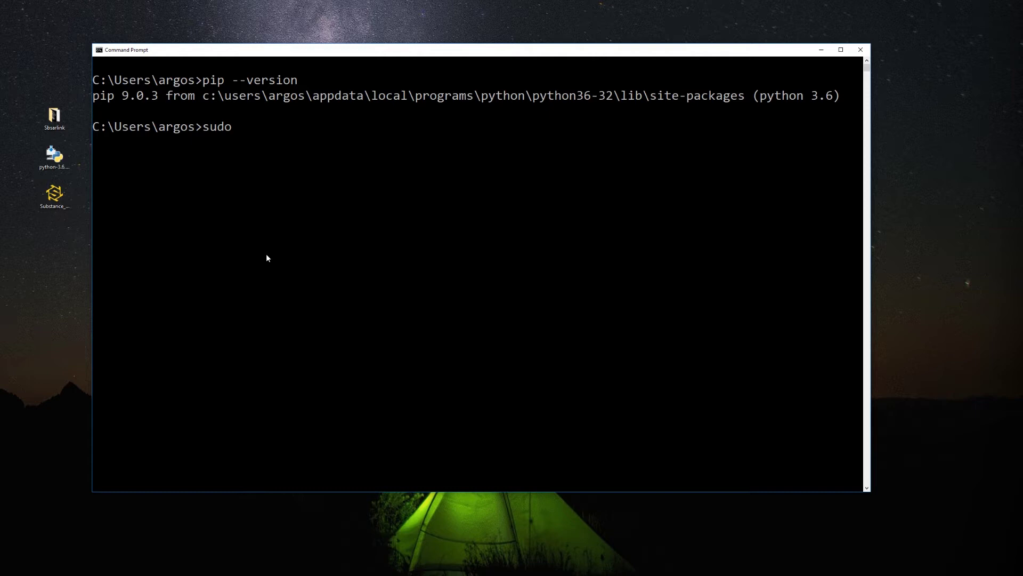
Step: Type pip install with the quoted path to the Pysbs zip in the Toolkit's Python API folder
type("pip")
type(" install")
type(" \"C:\\Pro")
type("\"")
key("Left")
type("C:\\Pro")
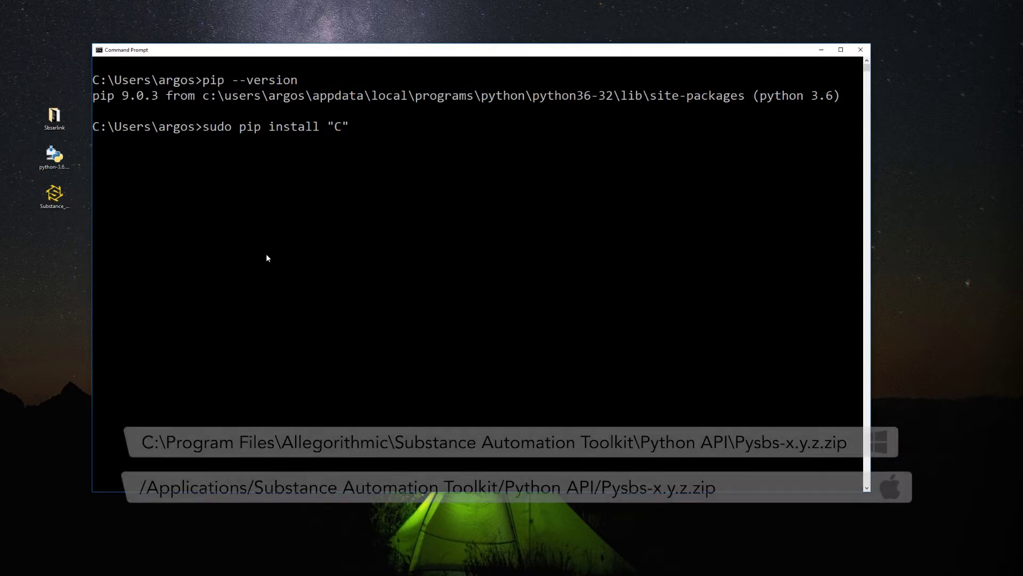
type("gram Files\\A")
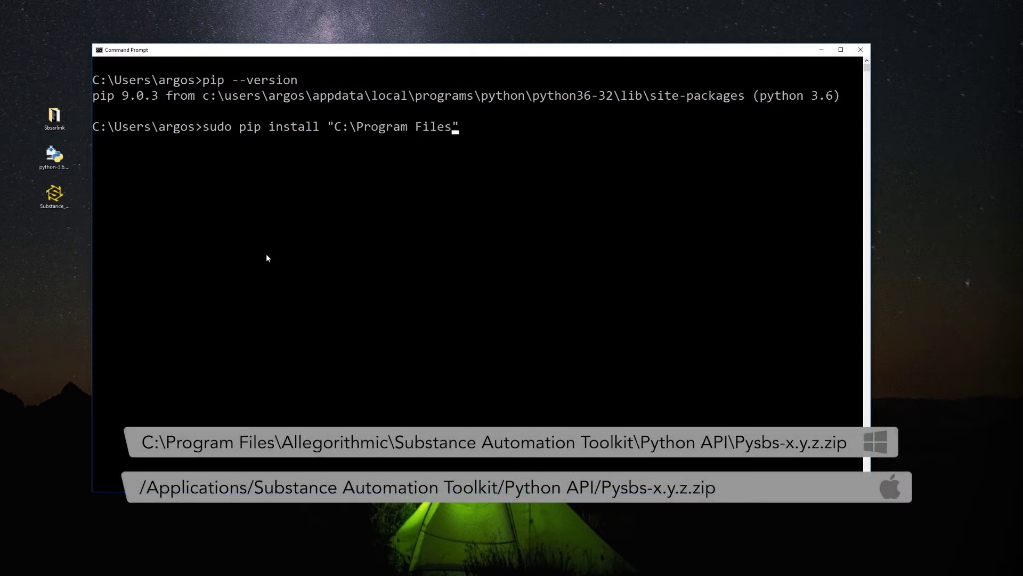
type("llegorithmic\\")
type("Substance Automation Toolki")
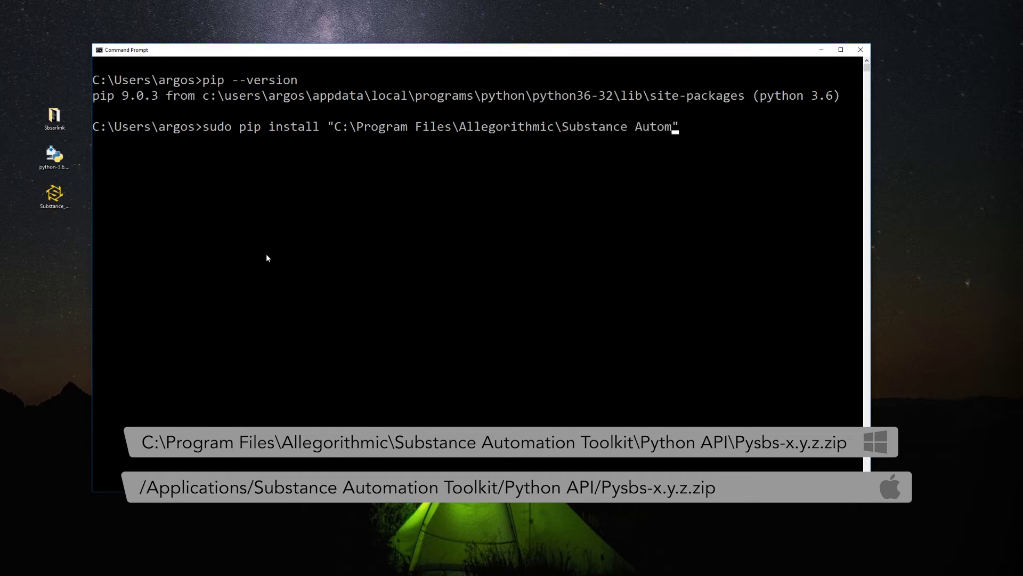
type("t\\Python API")
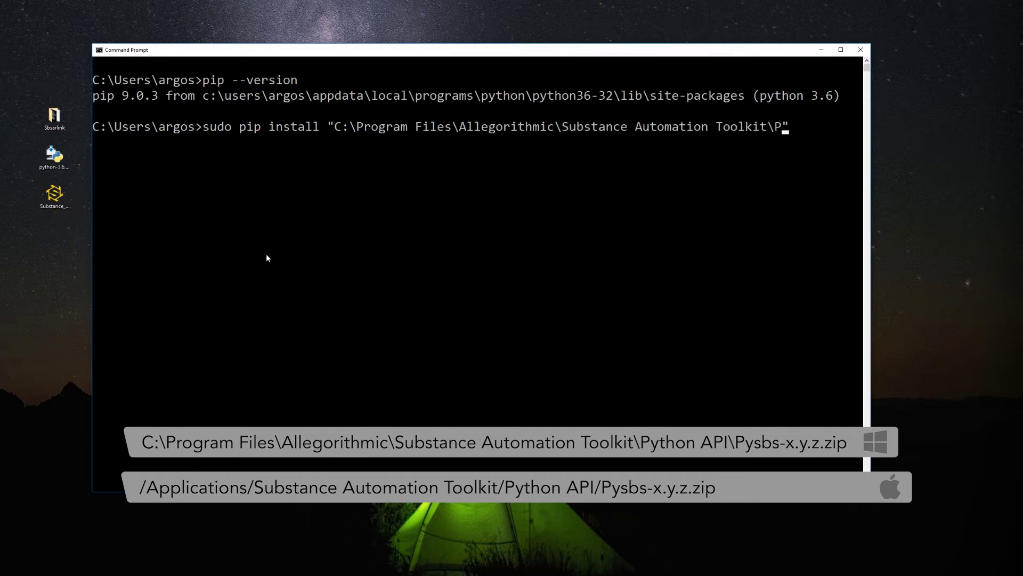
type("\\Pysbs-x.y.z.zip")
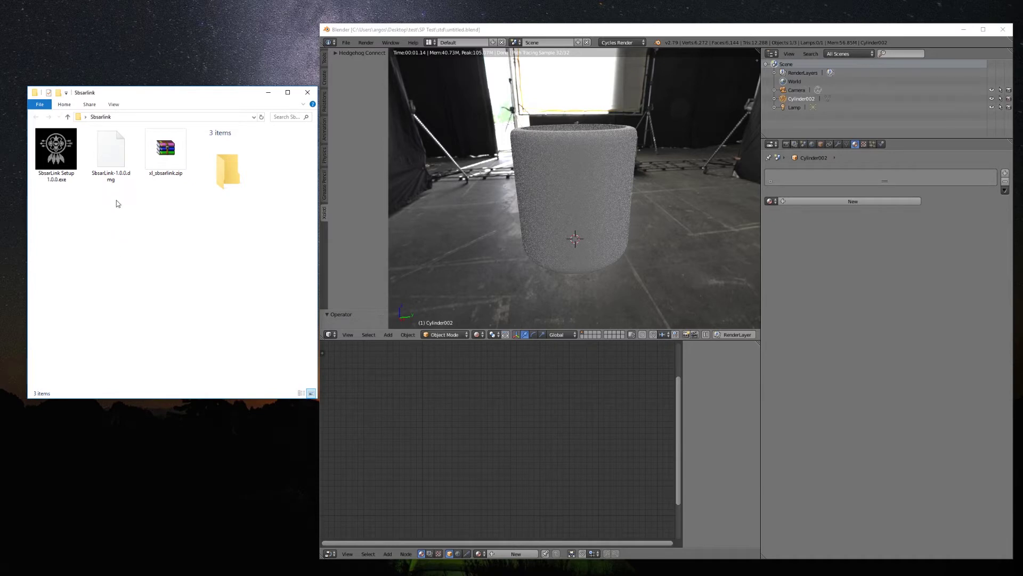
Step: Inspect details of SbsarLink-1.0.0.dmg, SbsarLink Setup 1.0.0.exe and xl_sbsarlink.zip
left_click(111, 157)
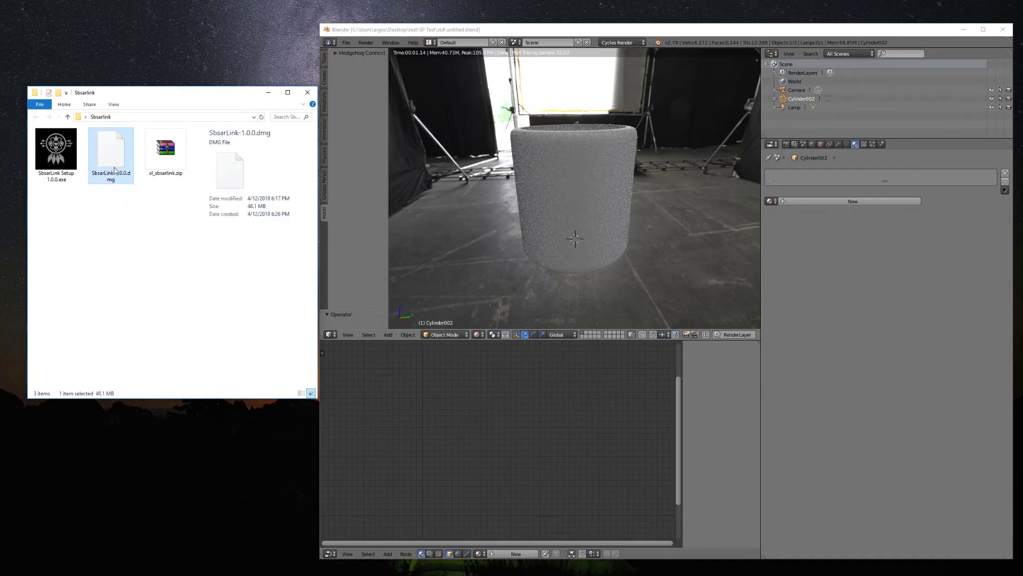
left_click(72, 168)
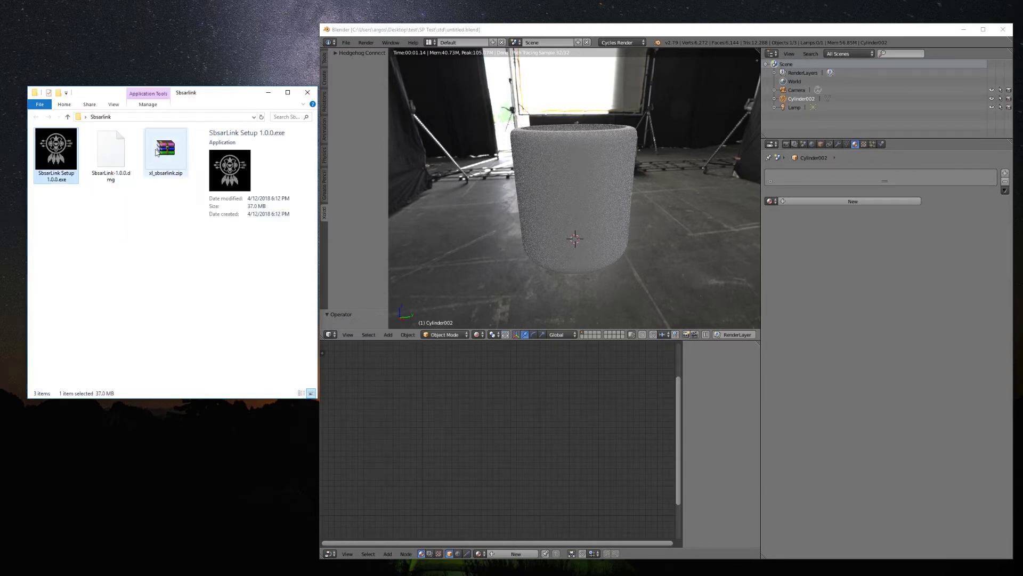
left_click(159, 156)
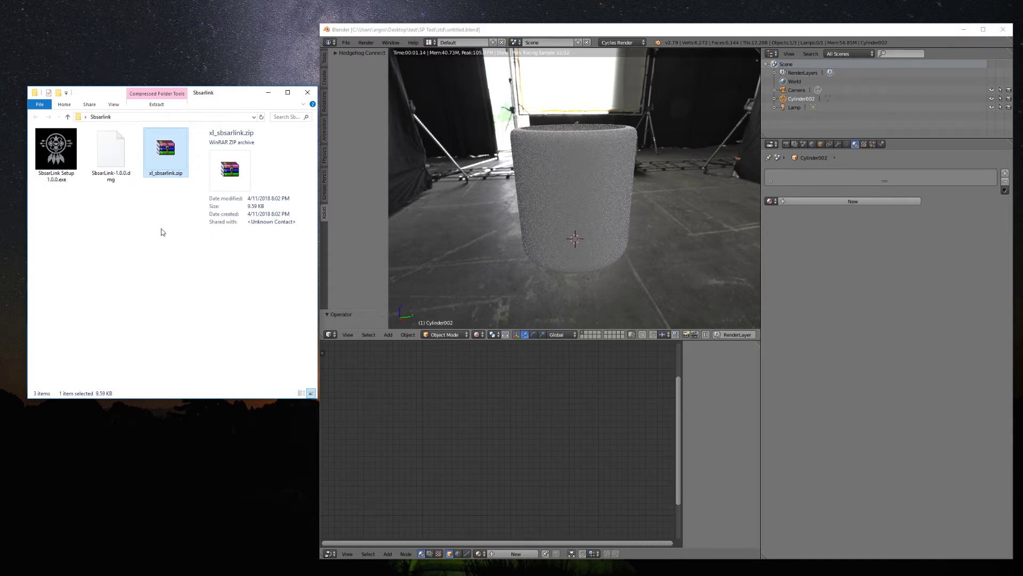
left_click(358, 44)
Step: Install Desktop\Sbsarlink\xl_sbsarlink.zip as an add-on and enable Xolotl Sbsarlink in User Preferences
left_click(352, 44)
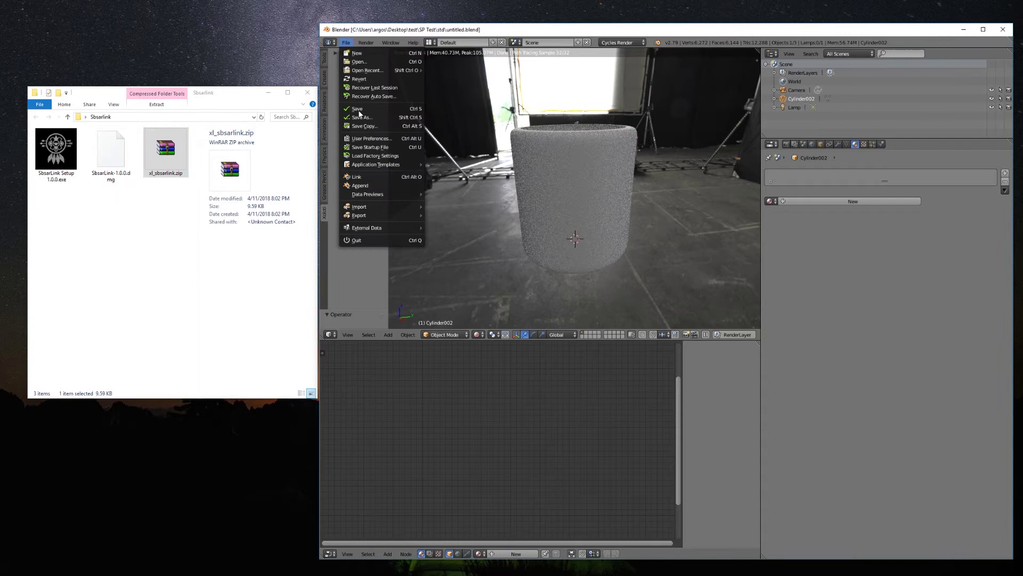
left_click(366, 139)
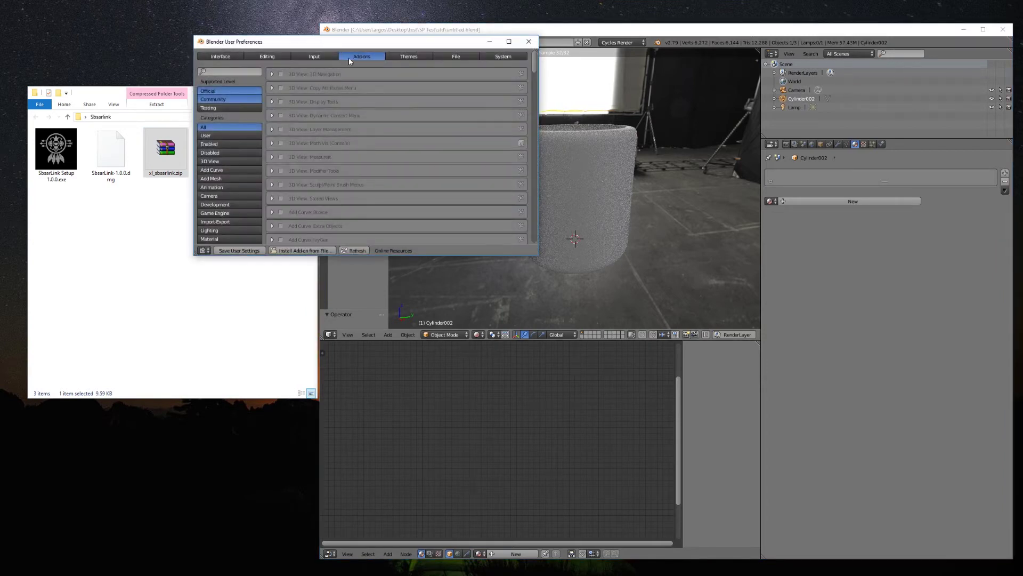
left_click(313, 251)
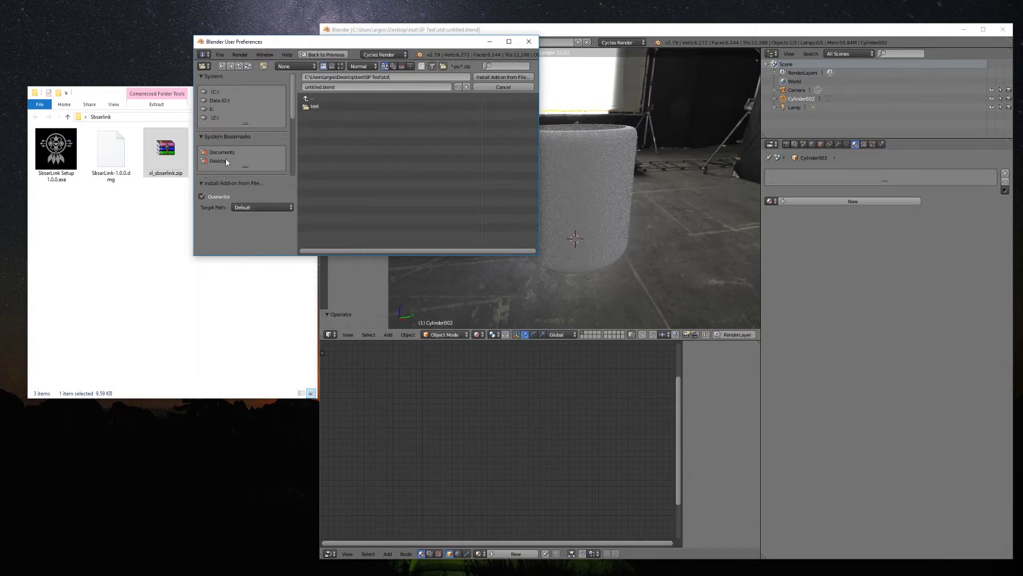
left_click(226, 159)
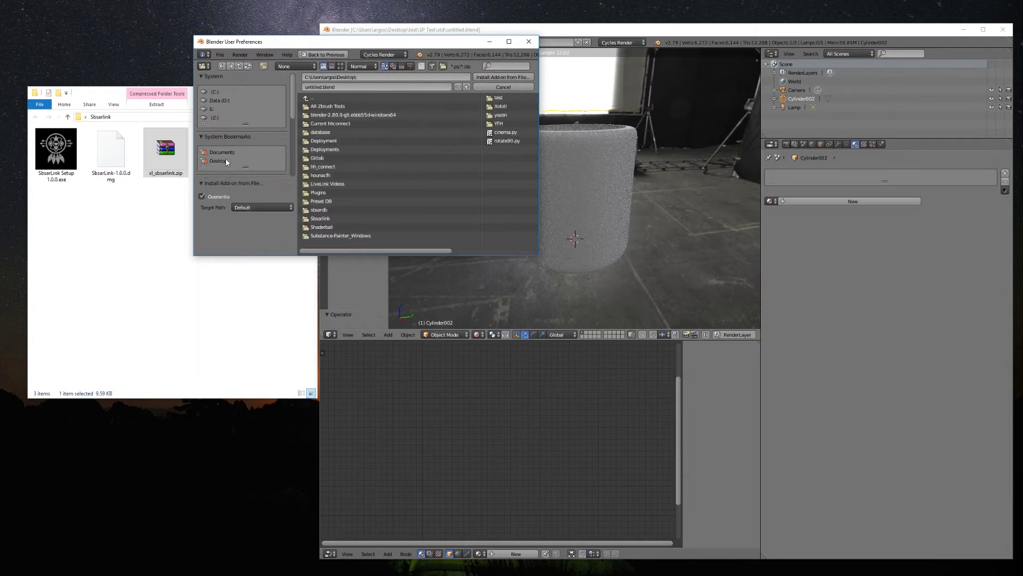
left_click(336, 218)
left_click(329, 107)
double_click(329, 107)
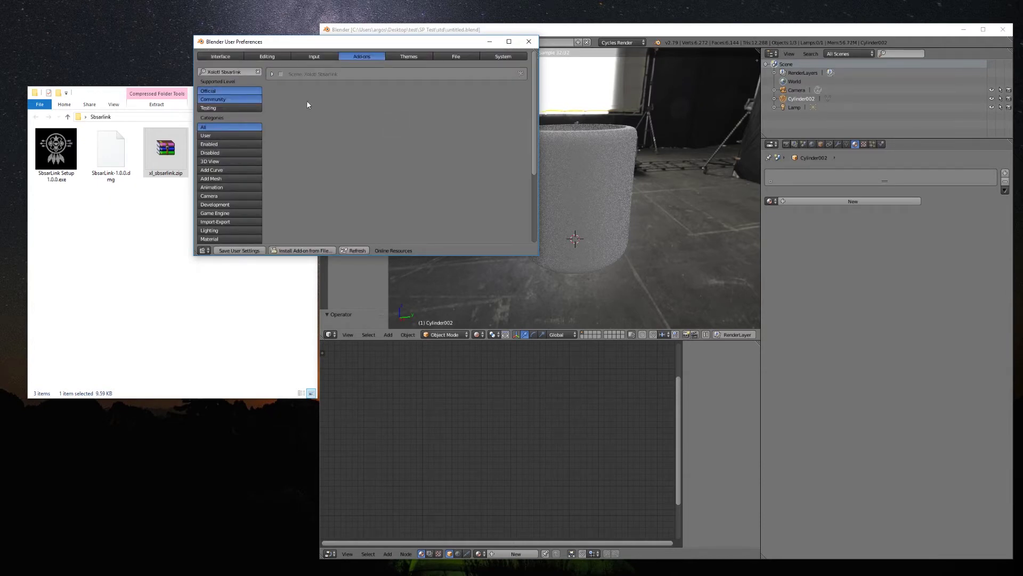
left_click(281, 74)
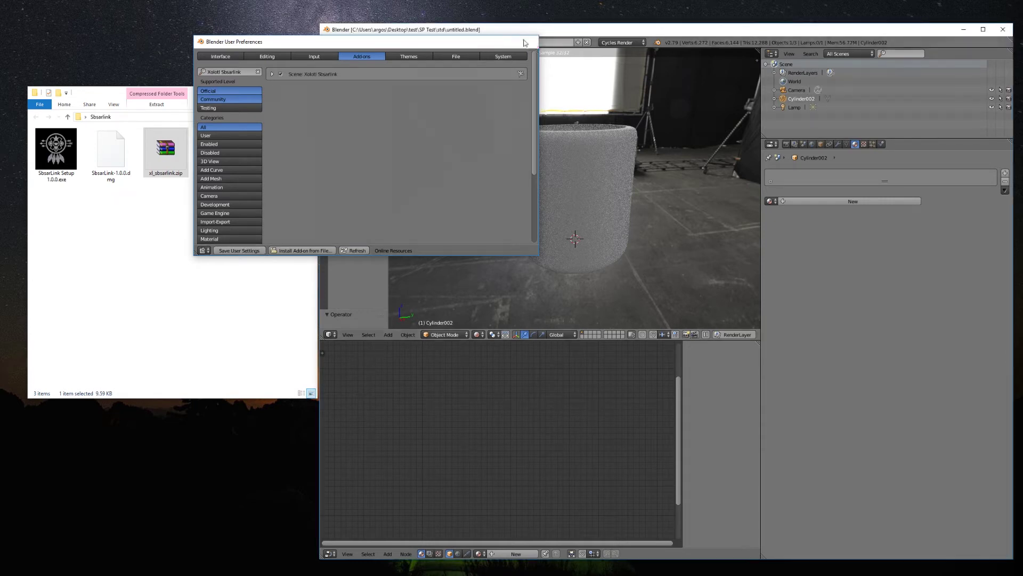
left_click(529, 41)
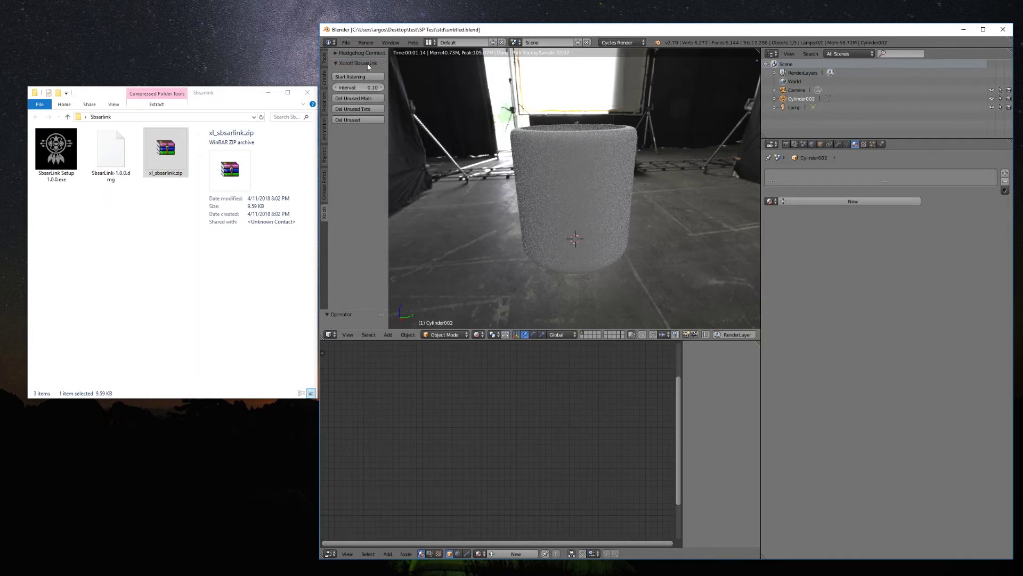
Step: Run the SbsarLink Setup 1.0.0.exe installer from the Sbsarlink folder
left_click(69, 160)
double_click(70, 160)
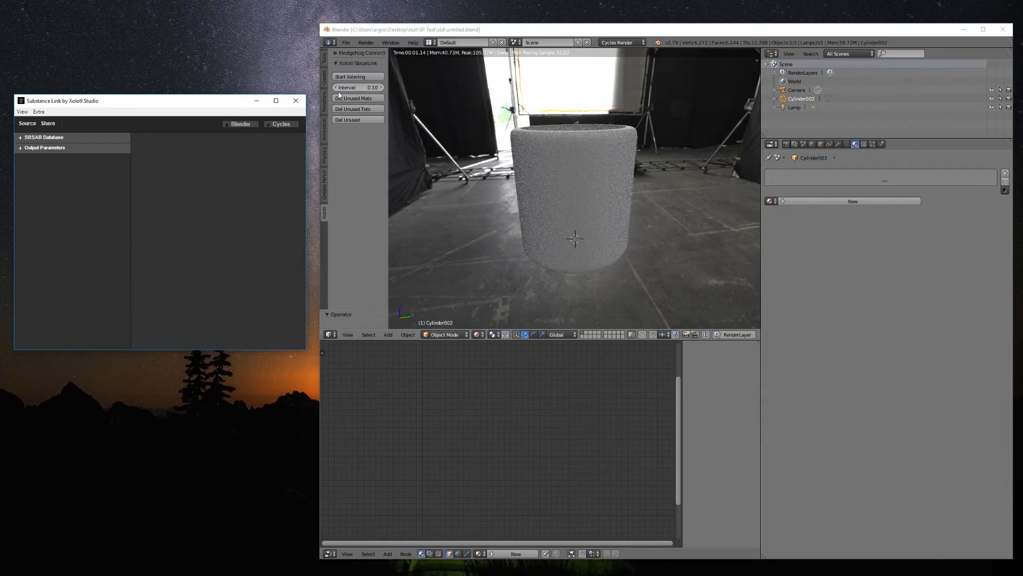
Step: Start listening in Blender's Xolotl SbsarLink panel at the 0.10 interval
left_click(349, 77)
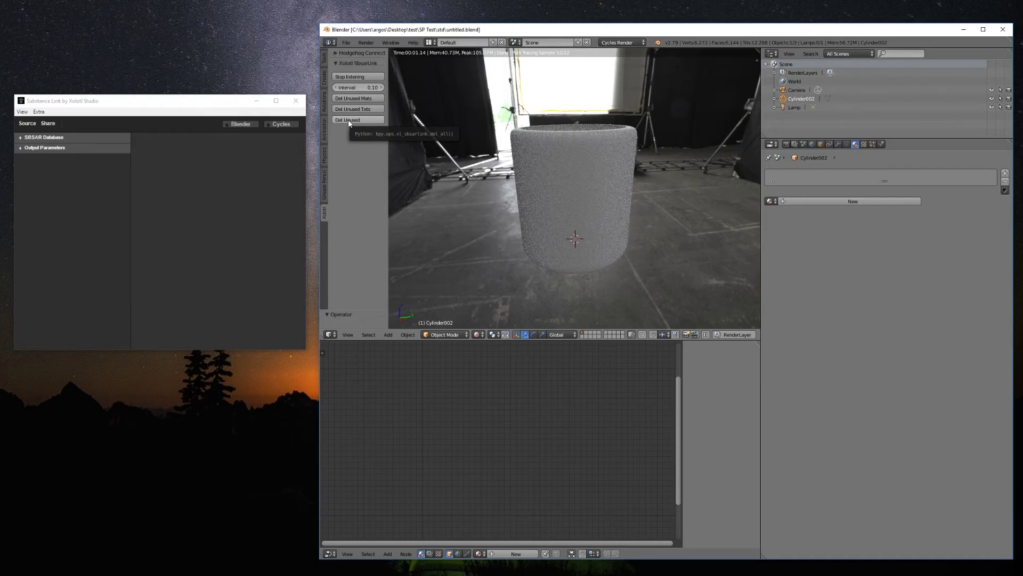
Step: Bring the Substance Link window to the front
left_click(185, 226)
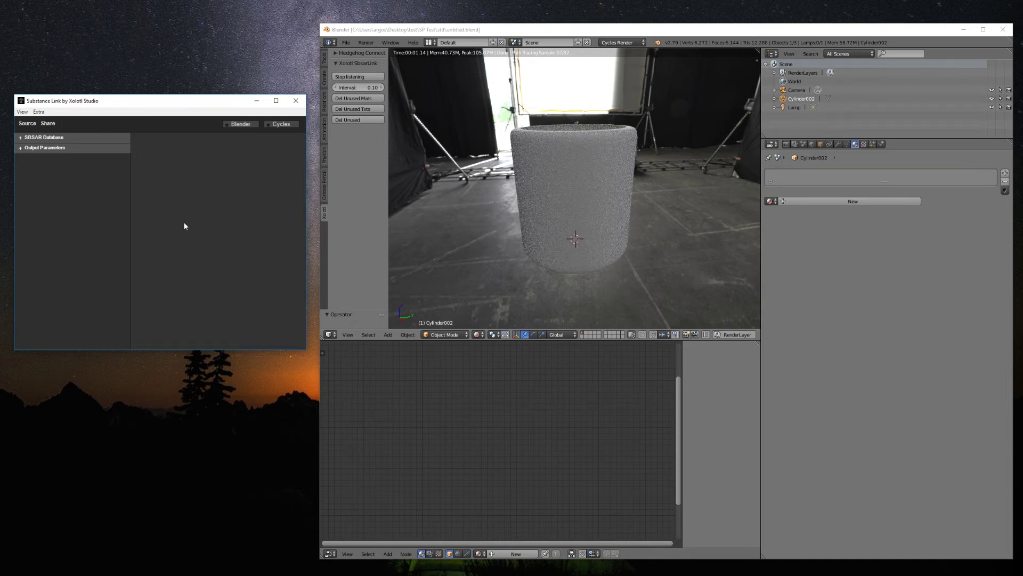
Step: Expand SBSAR Database to reveal the empty Blender Plugin Path and Database Folder Path fields
left_click(90, 135)
left_click(91, 135)
left_click(91, 148)
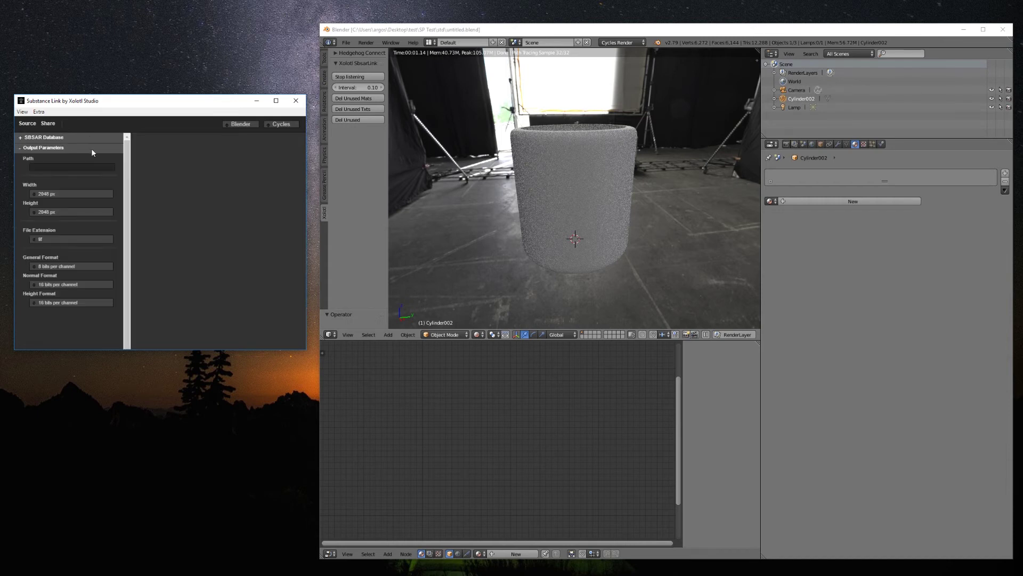
left_click(91, 148)
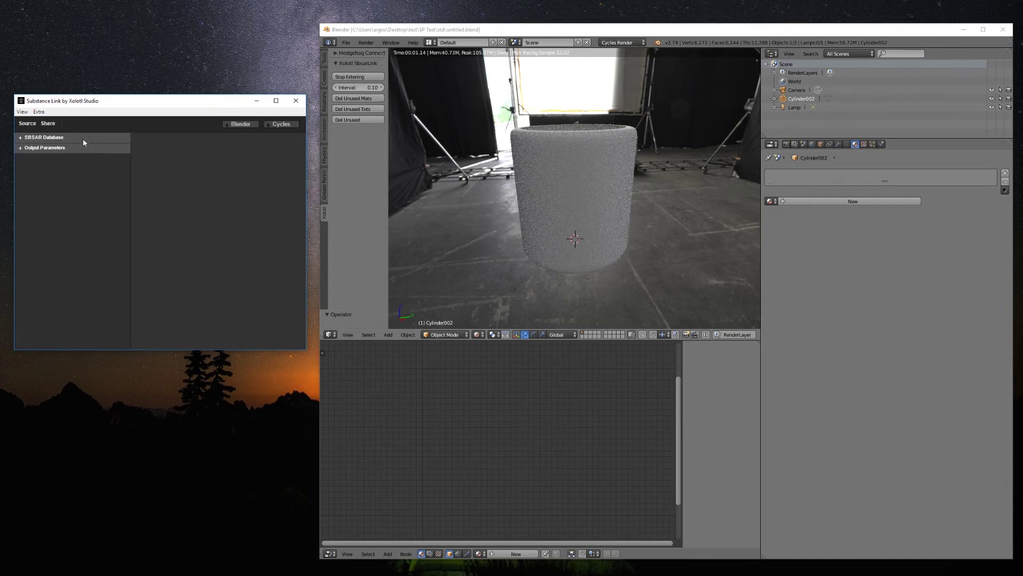
left_click(83, 137)
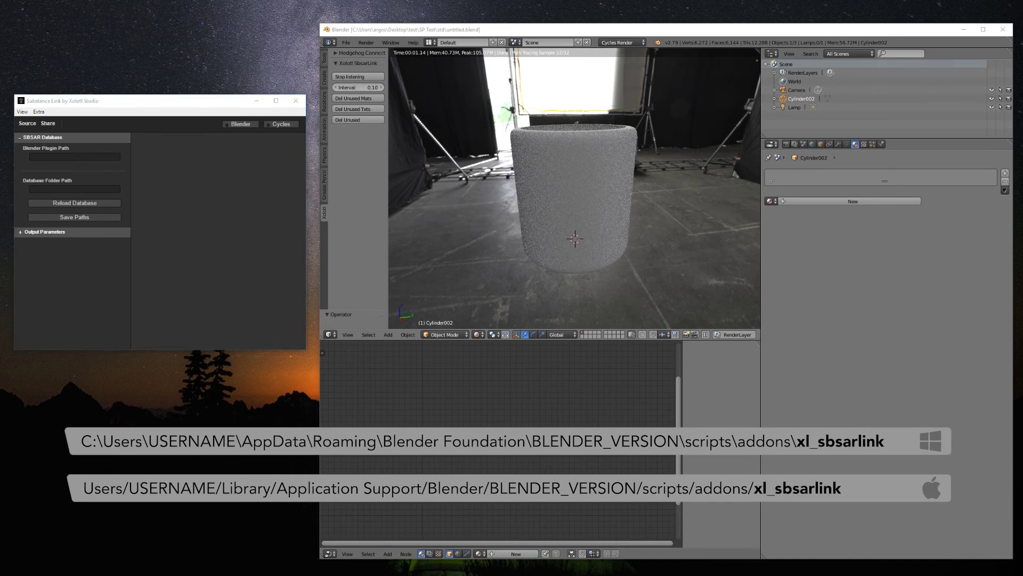
Step: Set Blender Plugin Path to the xl_sbsarlink addon folder and Database Folder Path to sbsars, save both, and reload the database
left_click(93, 155)
key("ctrl+v")
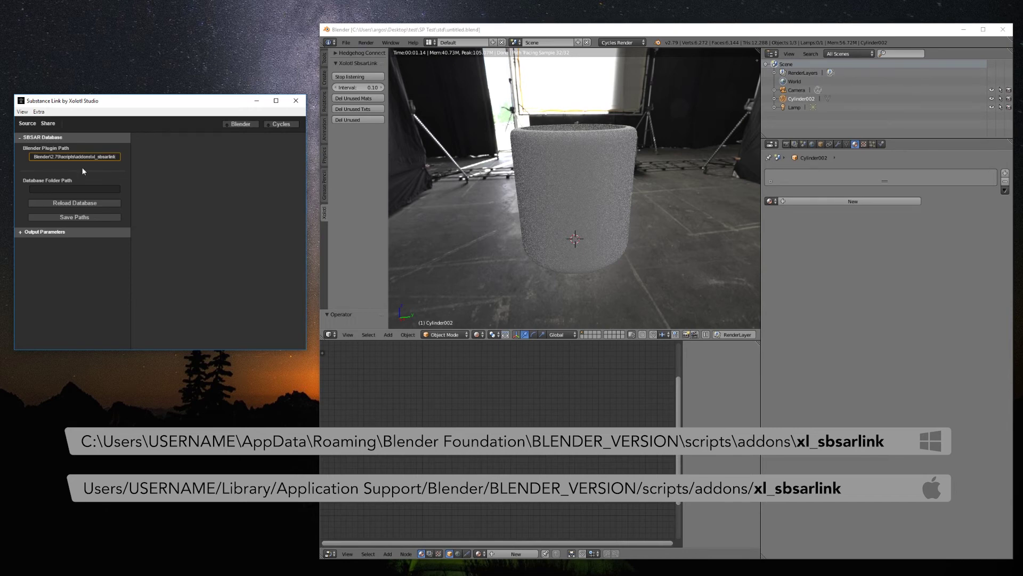
key("alt+Tab")
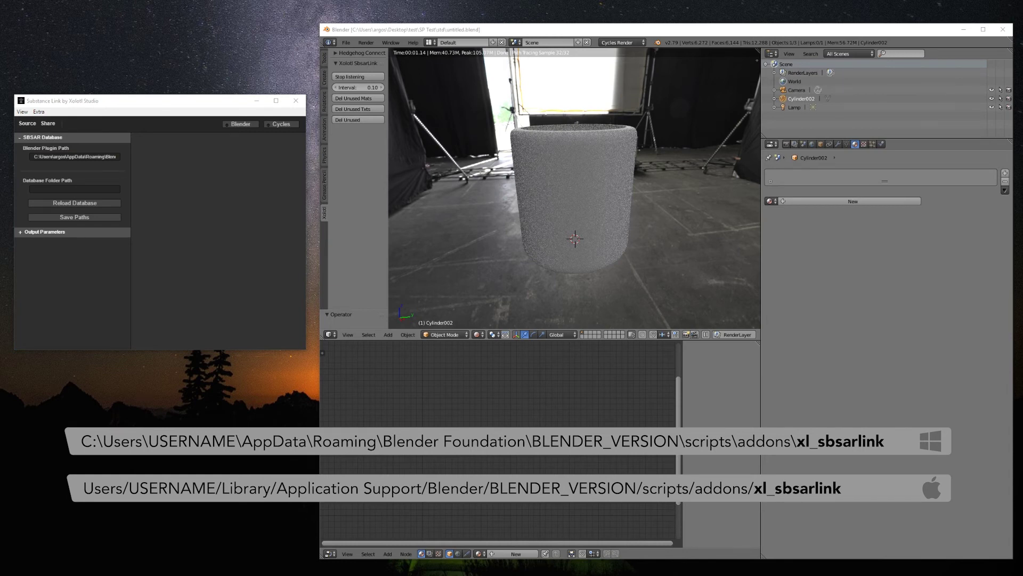
left_click(83, 186)
type("C:\\Users\\argos\\Desktop\\sbsar_db")
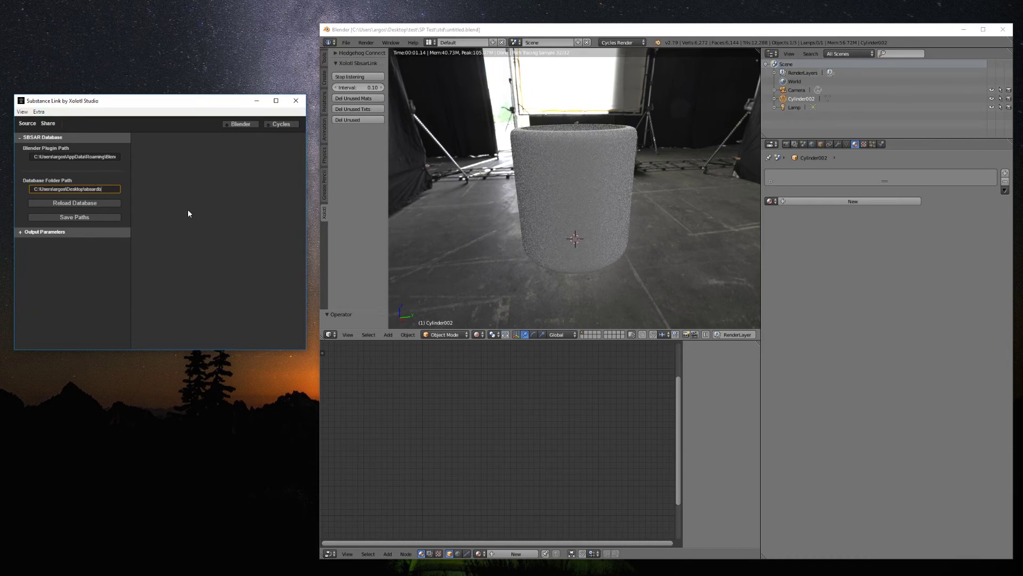
key("Return")
left_click(78, 217)
left_click(98, 205)
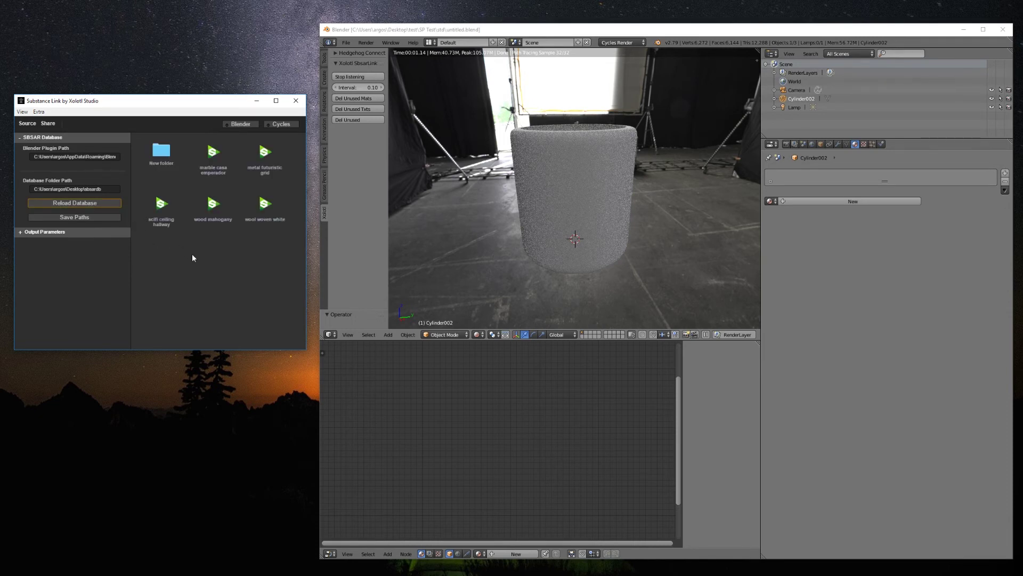
Step: Set the Output Parameters path to the sbsars mat folder and open the Marble Casa Emperador material
left_click(58, 137)
left_click(61, 148)
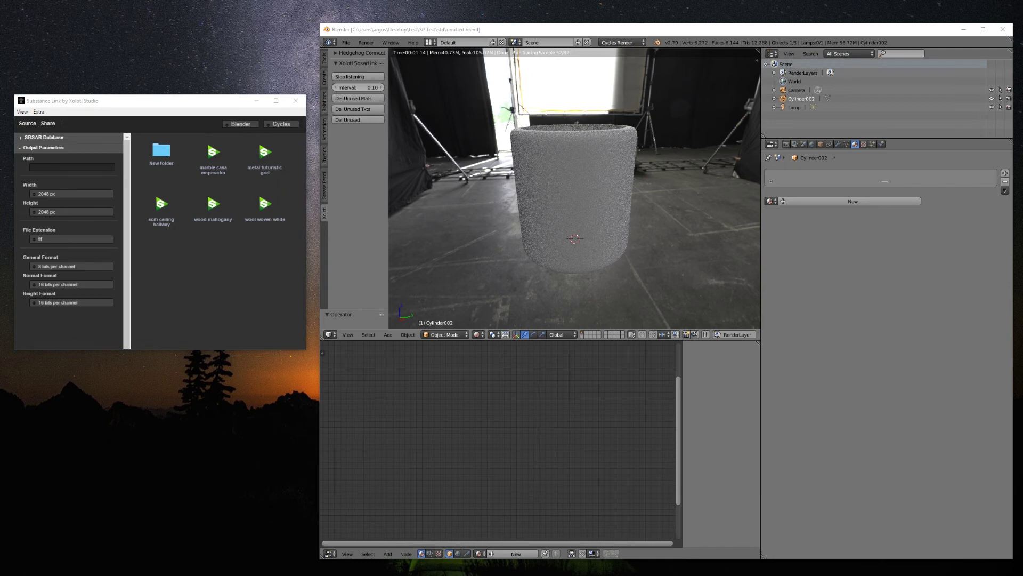
left_click(74, 166)
key("ctrl+v")
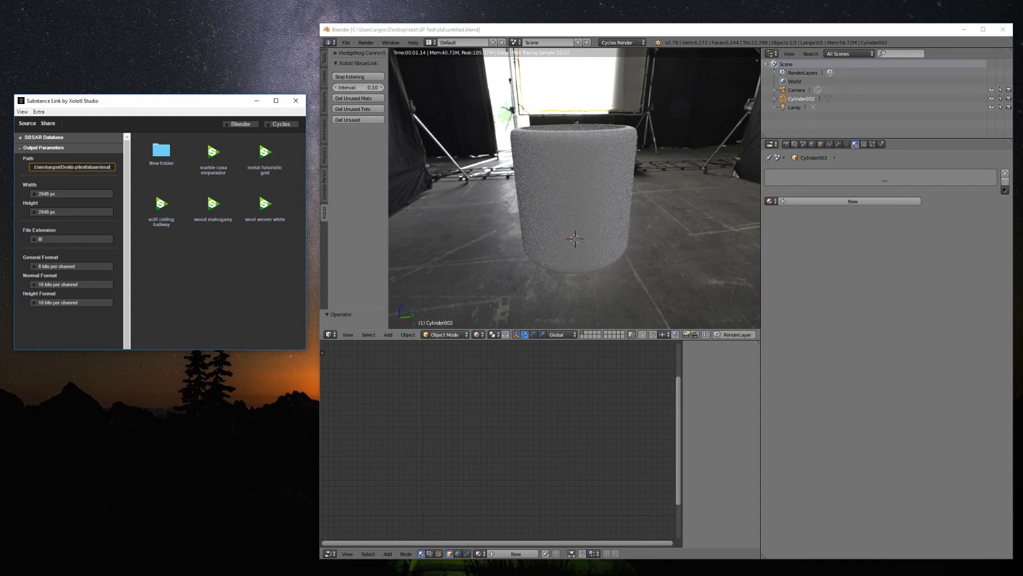
left_click(213, 154)
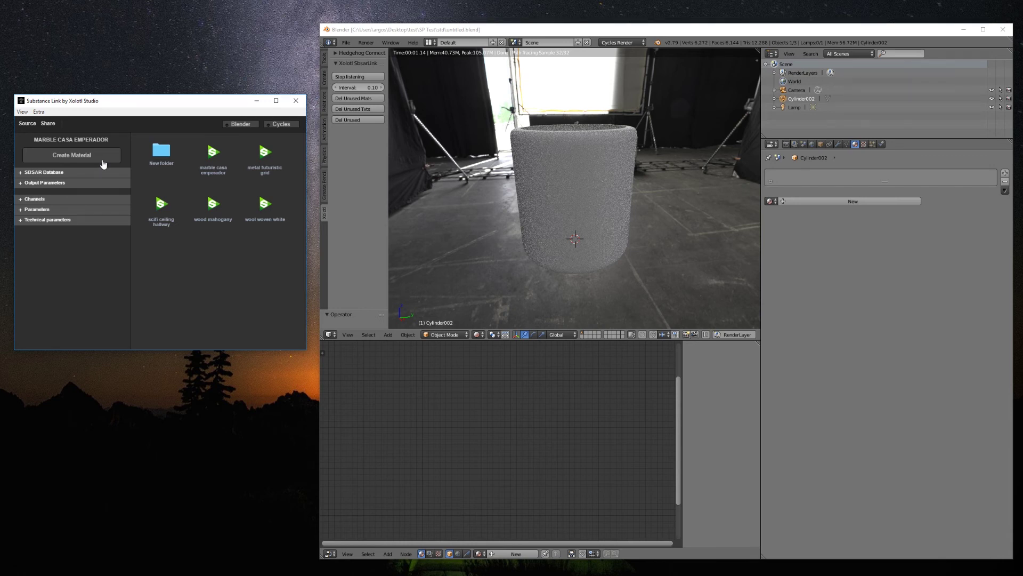
Step: Change the Marble Casa Emperador Marble Color to green and create the marble_casa_emperador material
left_click(264, 156)
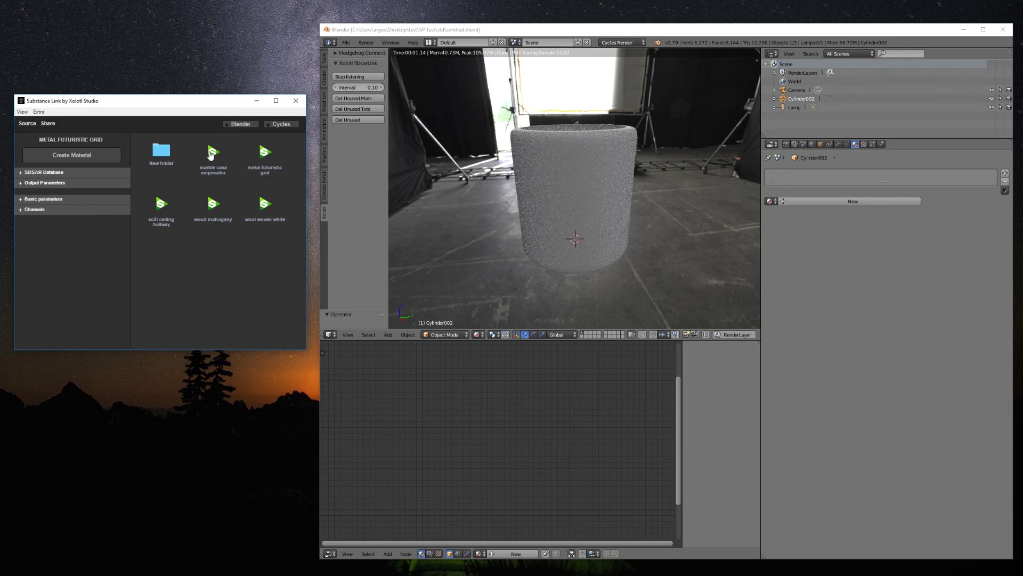
left_click(211, 154)
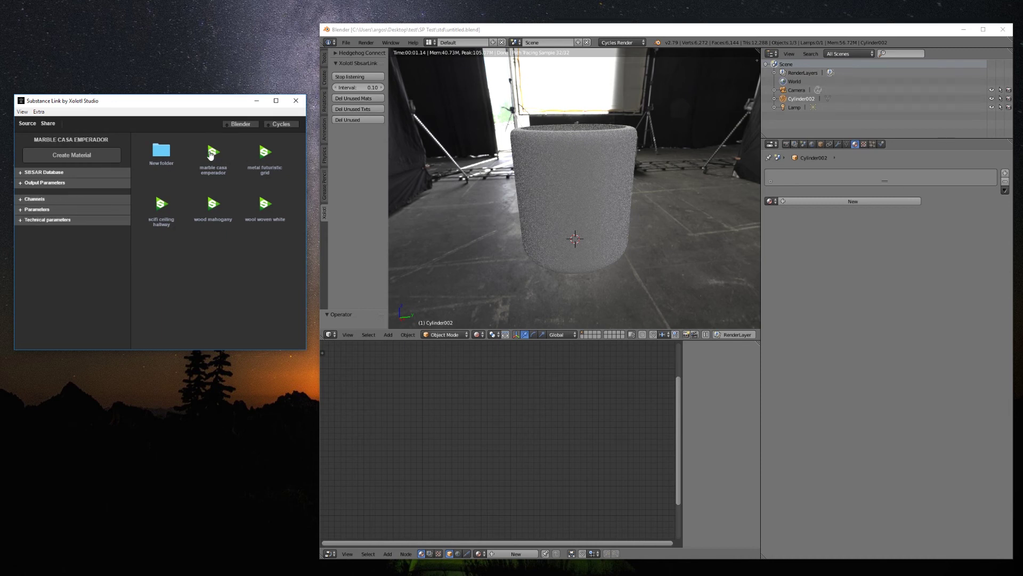
left_click(20, 210)
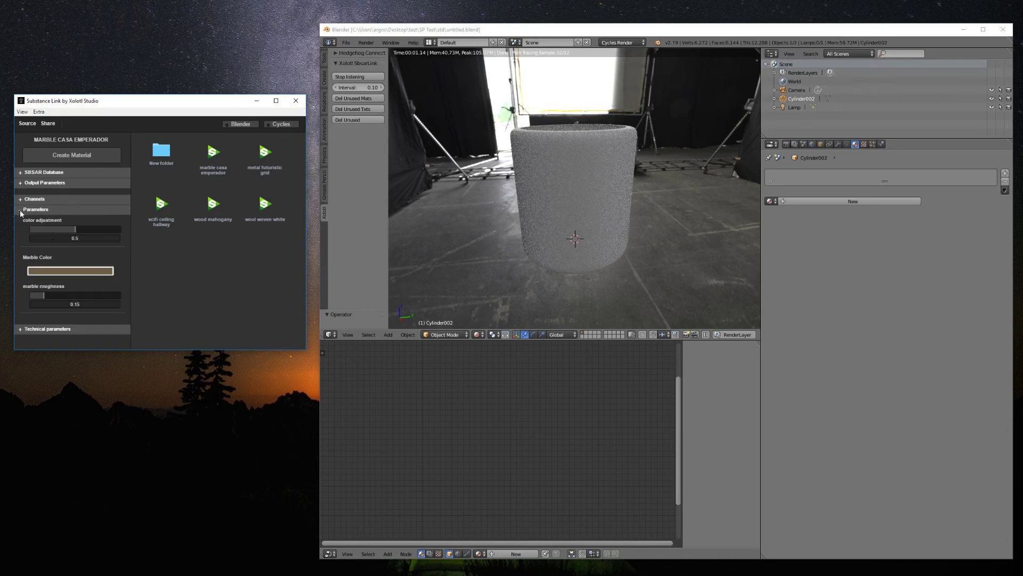
left_click(71, 273)
left_click(59, 230)
left_click(159, 267)
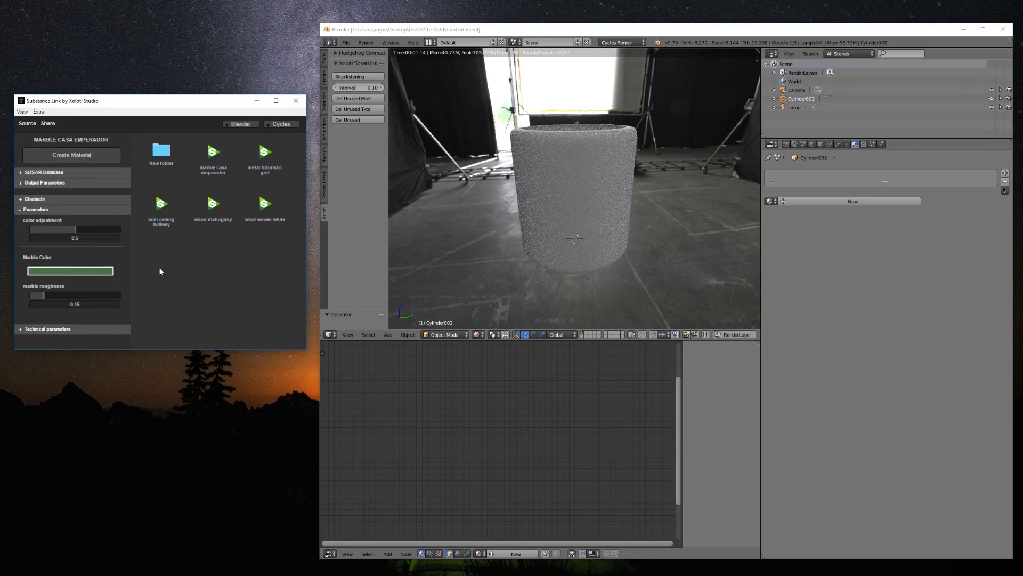
left_click(91, 156)
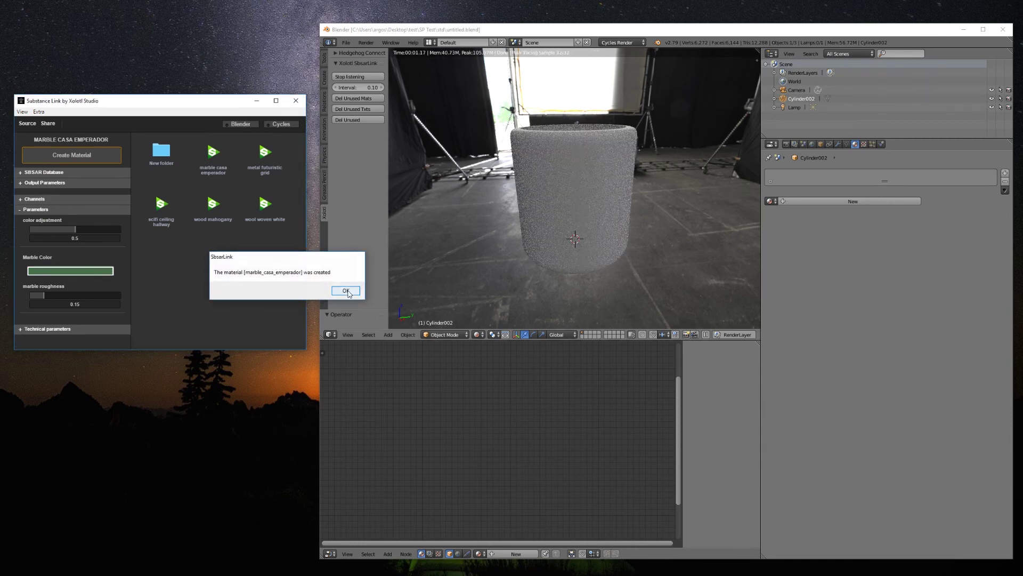
Step: Assign marble_casa_emperador to the cylinder and set its UV Map node to UVChannel_1
left_click(345, 291)
left_click(770, 200)
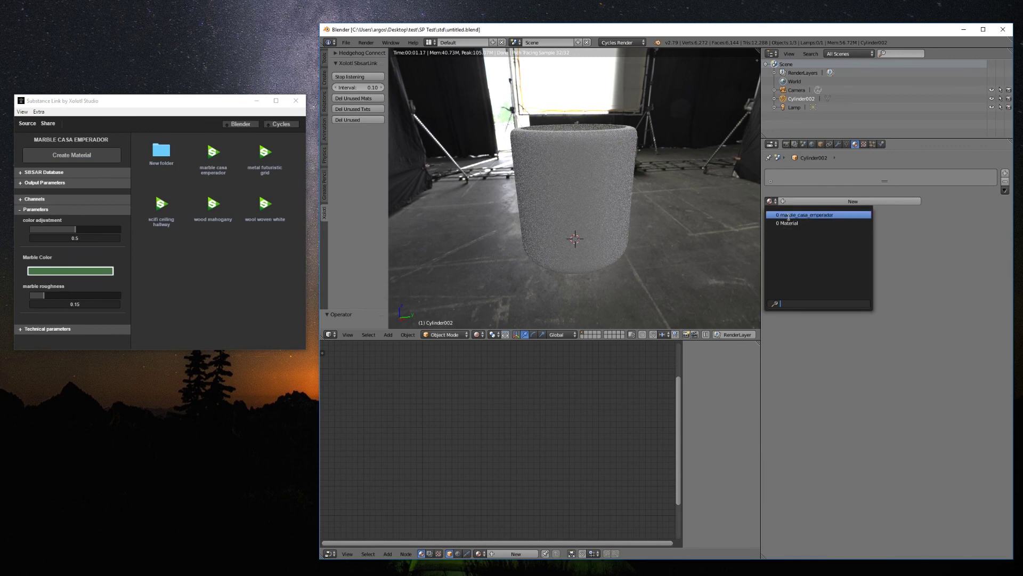
left_click(789, 215)
scroll(482, 450, "down", 2)
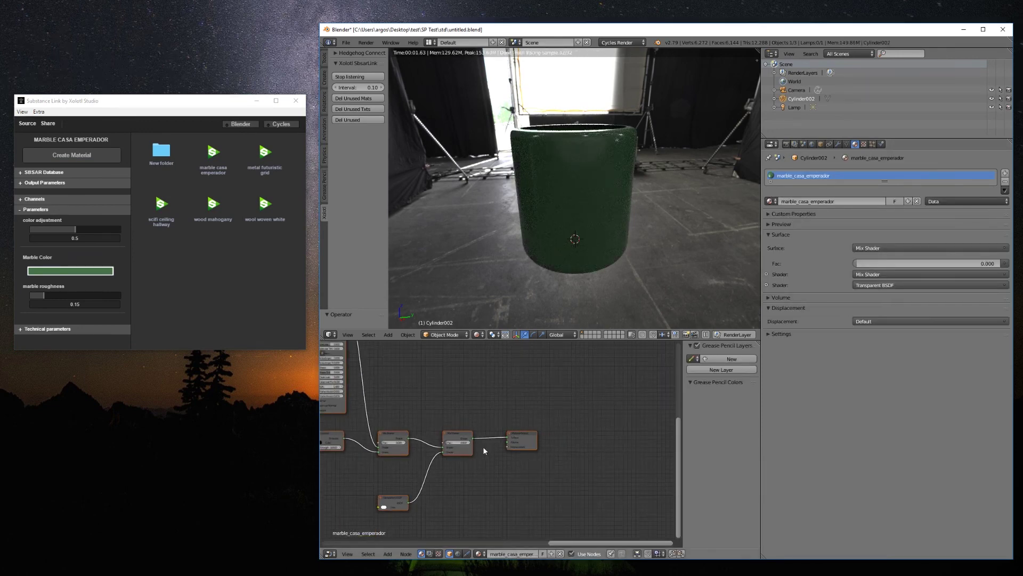
scroll(456, 481, "up", 2)
middle_click_drag(456, 482, 382, 451)
left_click(382, 450)
left_click(388, 458)
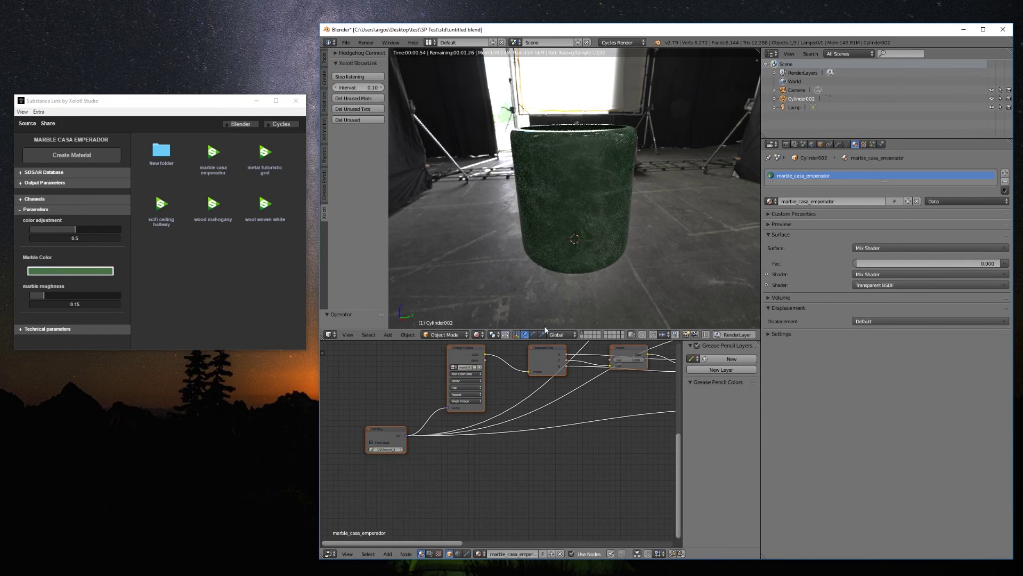
middle_click_drag(628, 231, 587, 217)
Step: Switch the Marble Color to khaki and recreate the marble_casa_emperador material
left_click(82, 268)
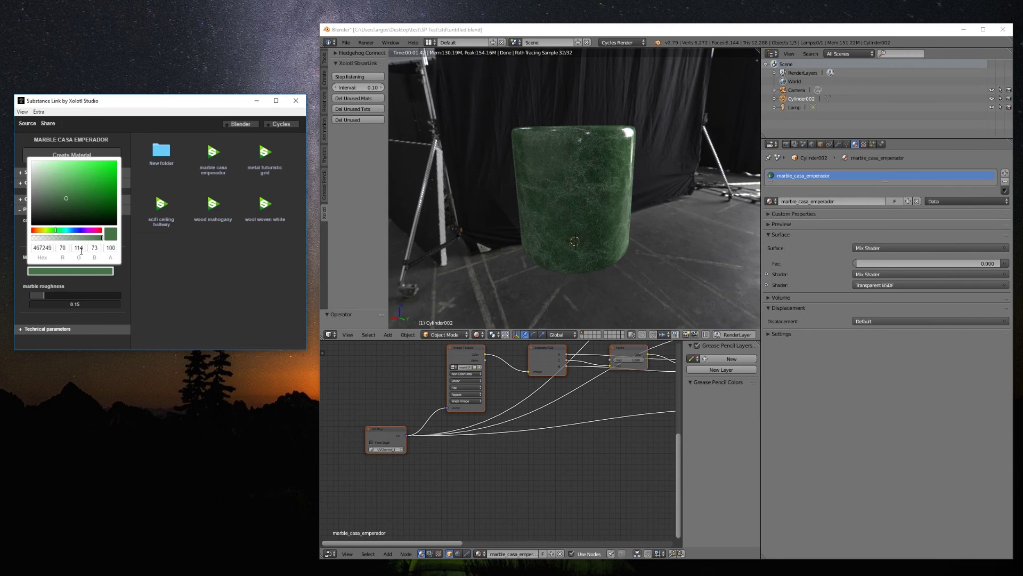
left_click(41, 235)
left_click(87, 164)
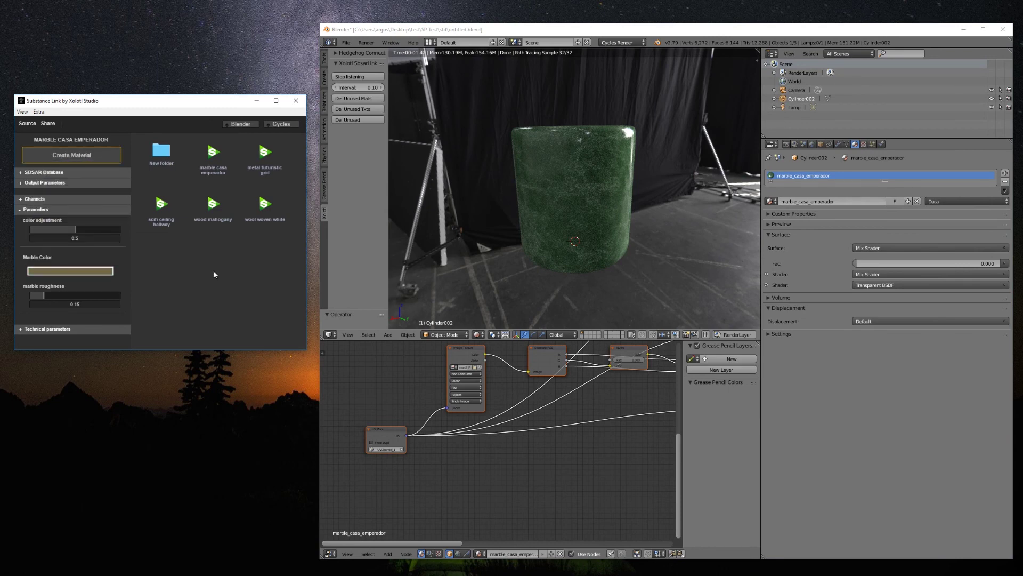
left_click(345, 287)
middle_click_drag(641, 169, 597, 203)
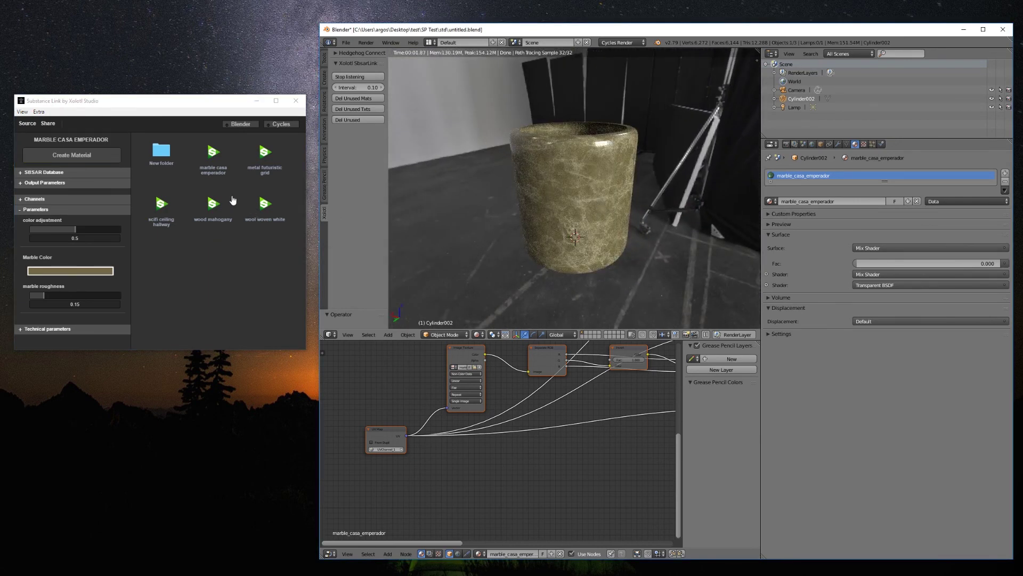
Step: Create the scifi_ceiling_hallway material in Substance Link and assign it to the cylinder
left_click(159, 213)
left_click(65, 159)
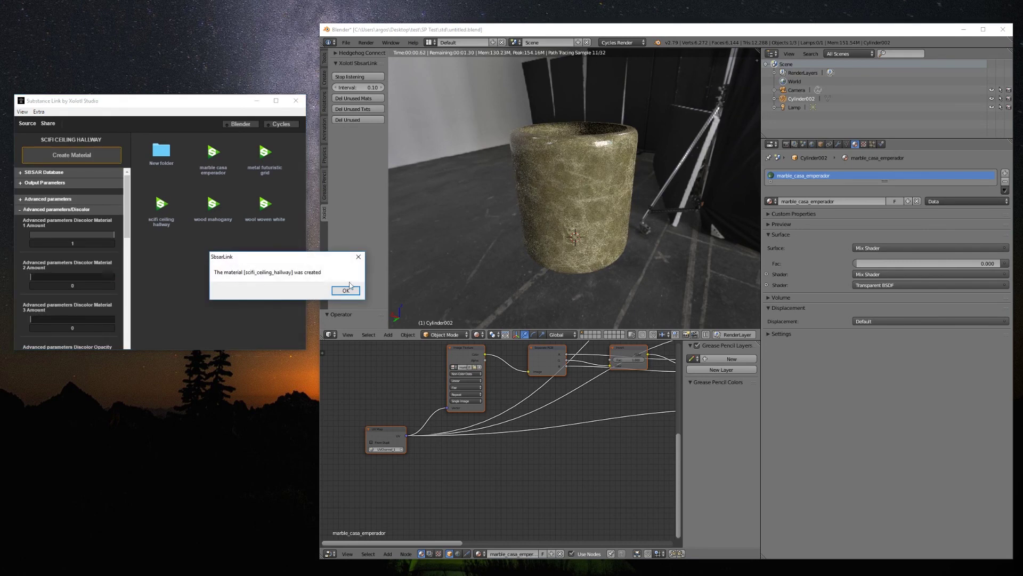
left_click(343, 318)
left_click(769, 201)
left_click(802, 231)
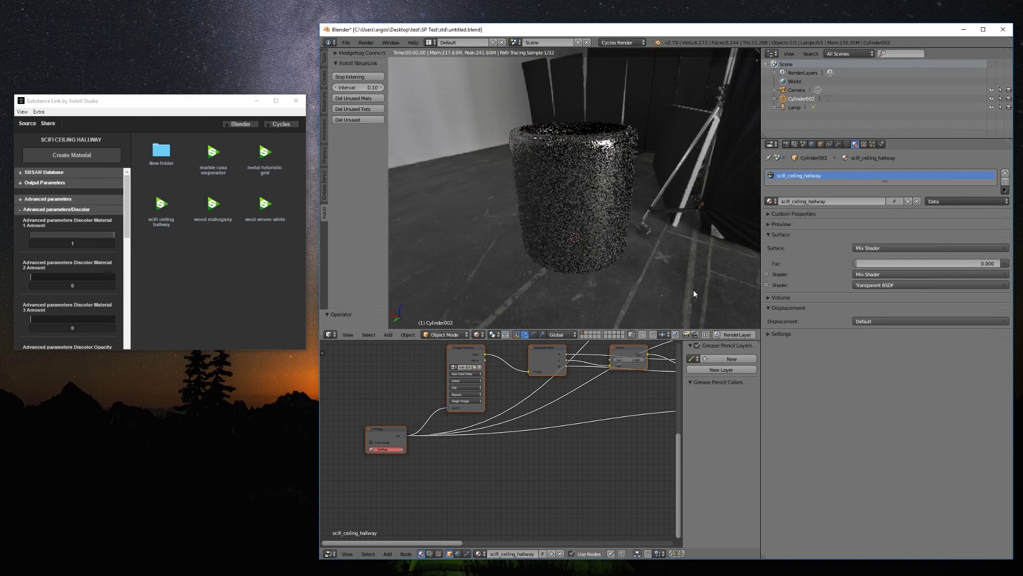
middle_click_drag(587, 234, 567, 203)
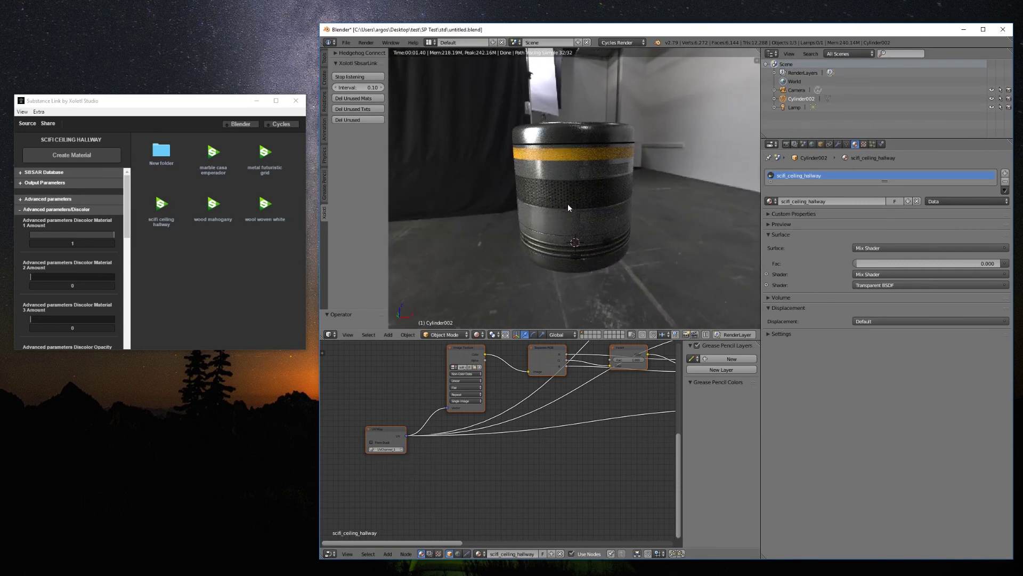